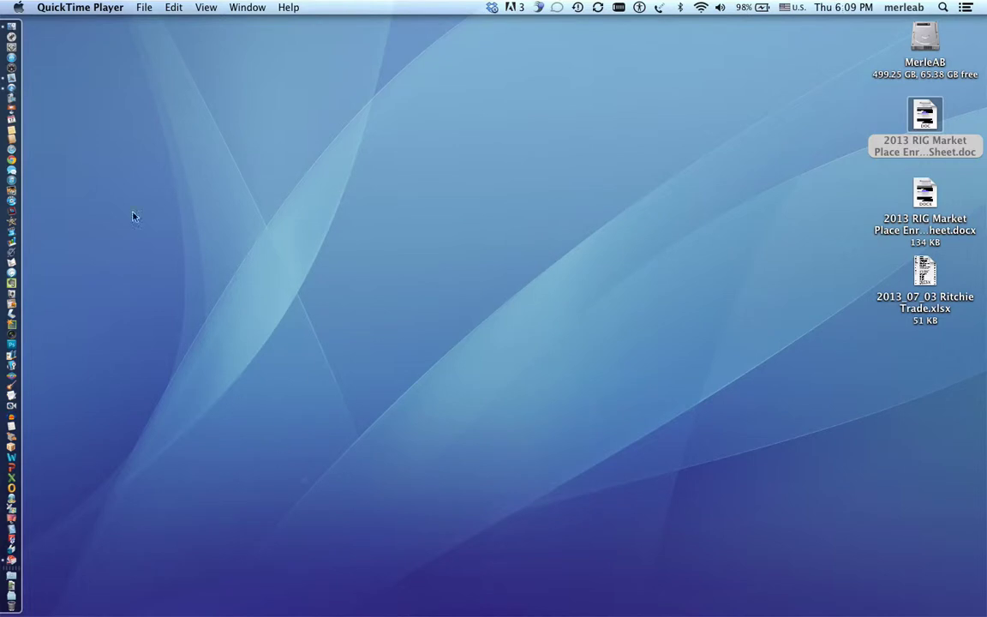
Launch Mail from the Dock.
left_click(9, 78)
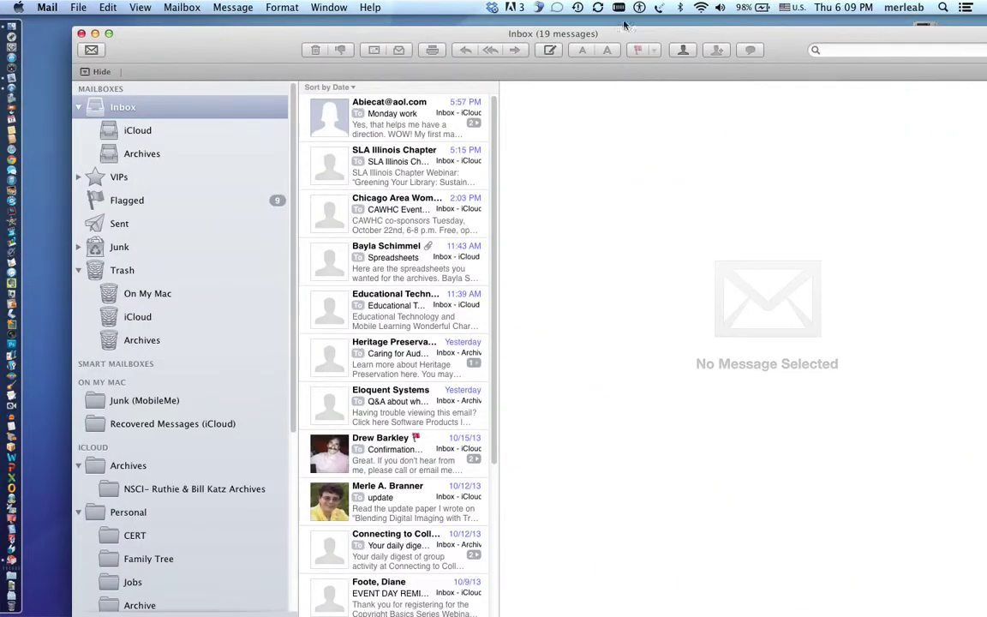
Move the Mail window left and open the Spreadsheets email.
left_click(610, 35)
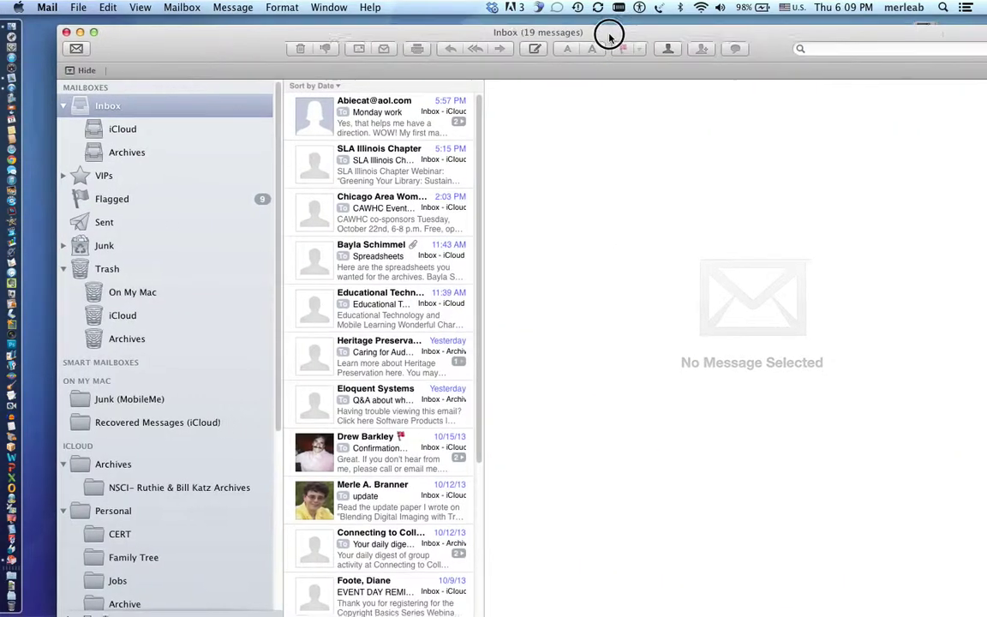
left_click_drag(609, 35, 502, 27)
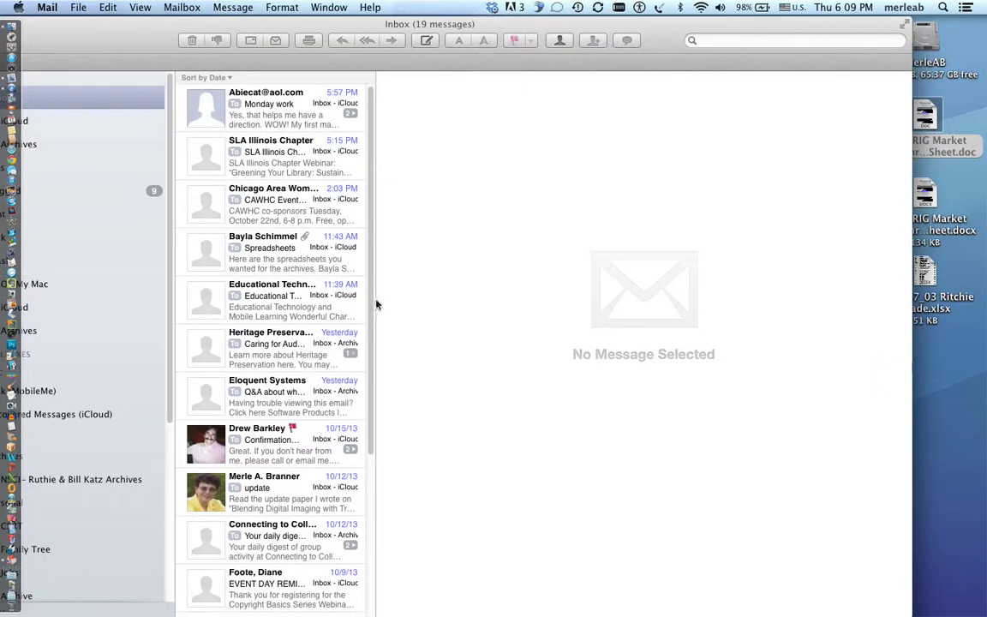
left_click(296, 264)
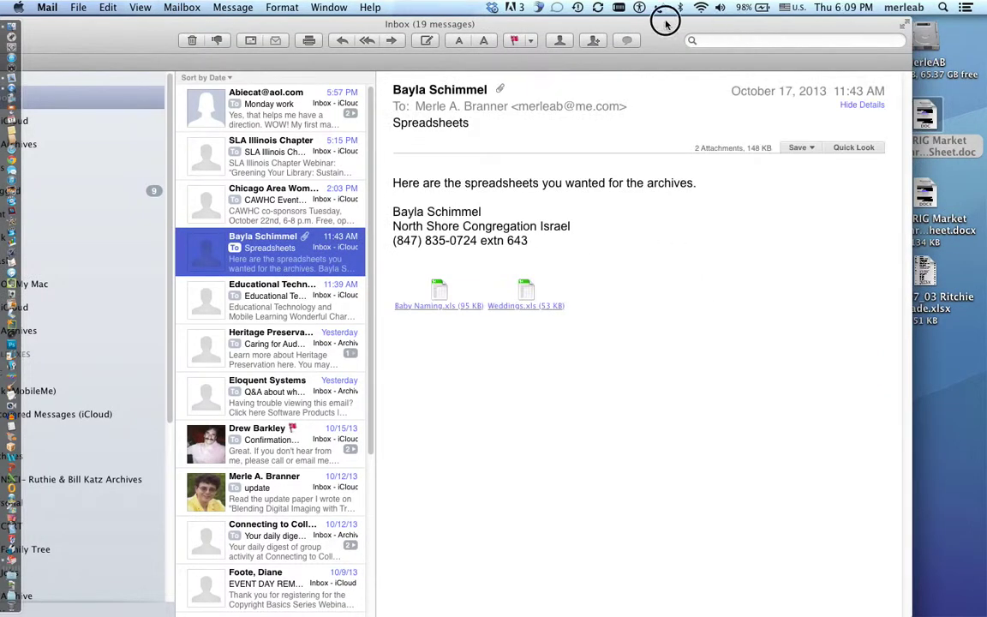
Drag the Baby Naming.xls attachment out of the message onto the desktop.
left_click_drag(613, 24, 504, 27)
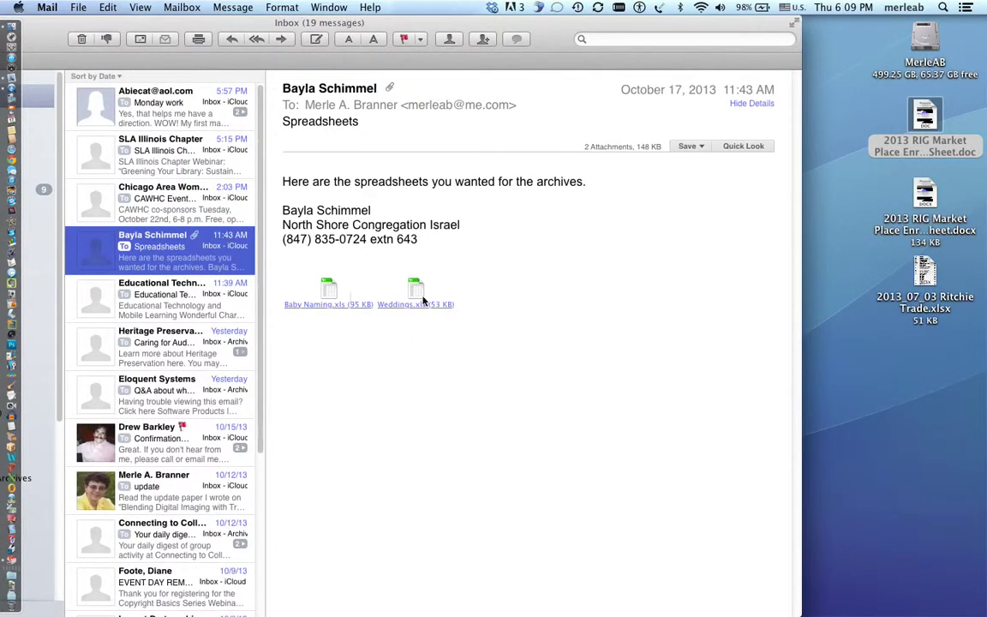
left_click(294, 268)
left_click_drag(294, 268, 422, 295)
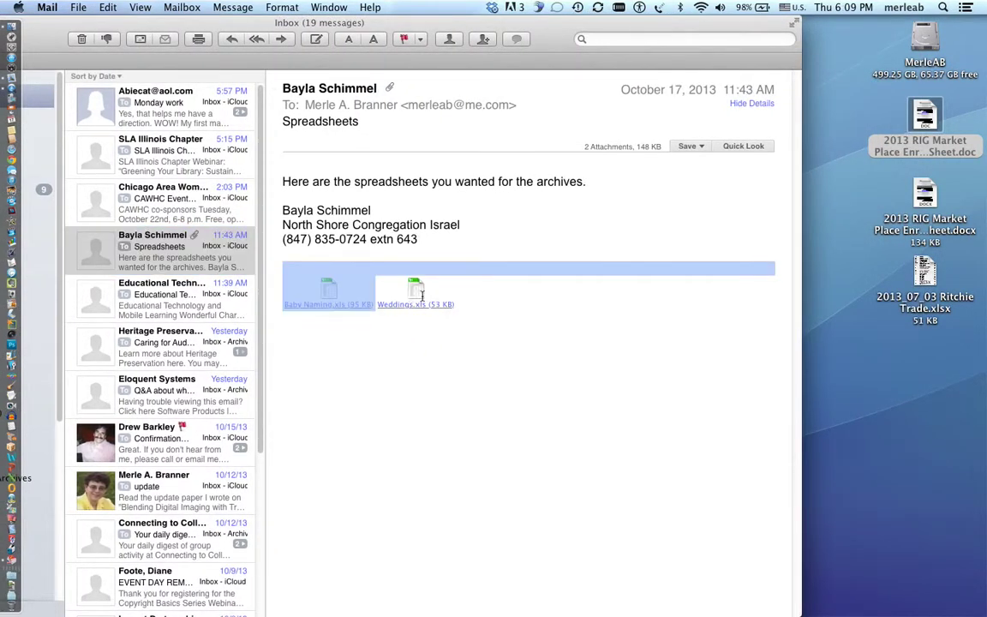
left_click_drag(331, 291, 564, 401)
left_click_drag(345, 288, 922, 380)
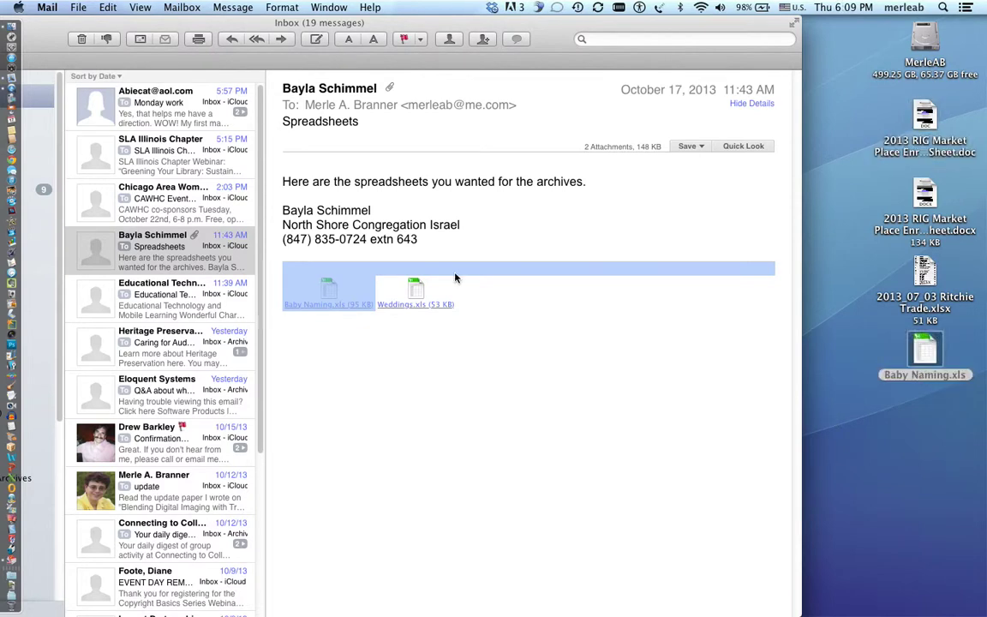
left_click(702, 148)
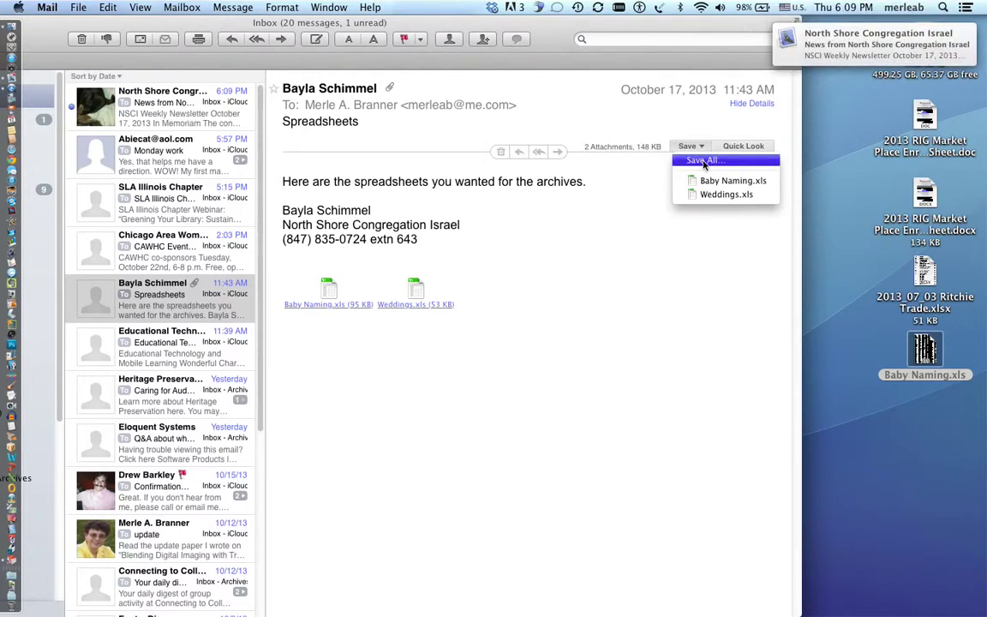
Choose Save All for the attachments and pick Documents as the destination.
left_click(704, 162)
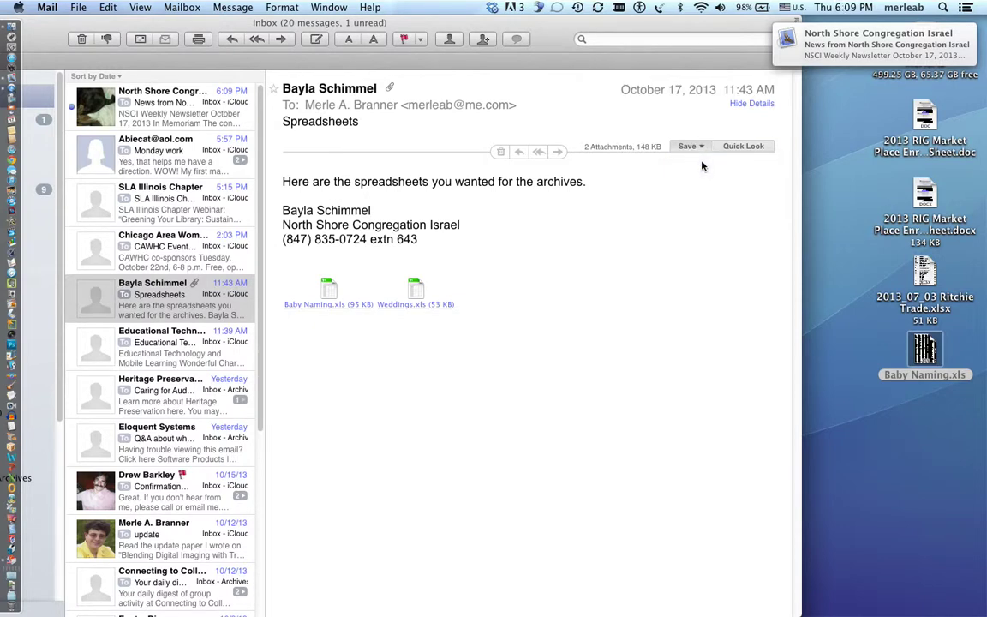
left_click(700, 151)
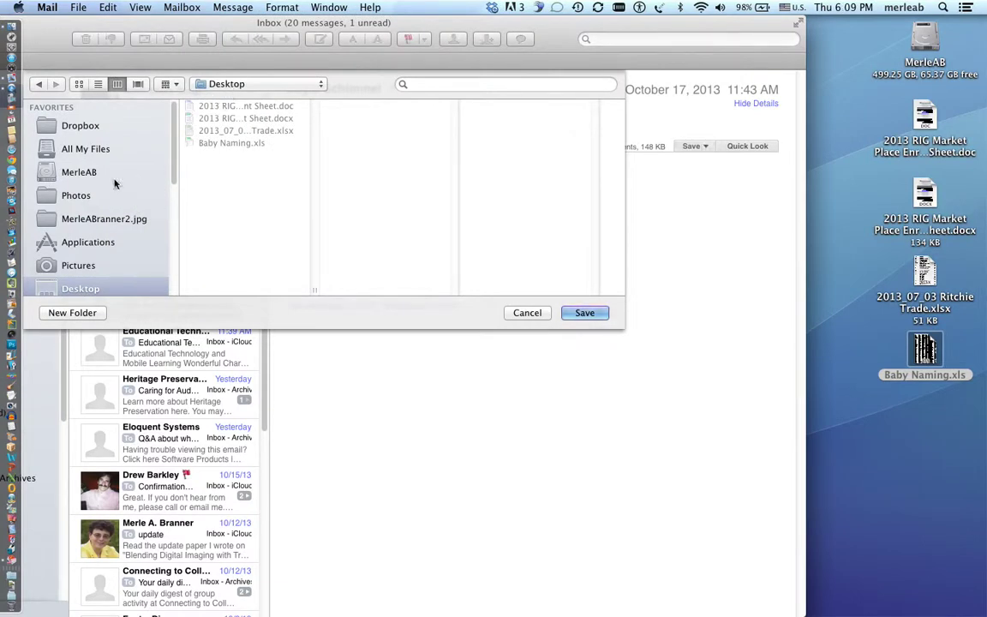
left_click_drag(178, 154, 174, 209)
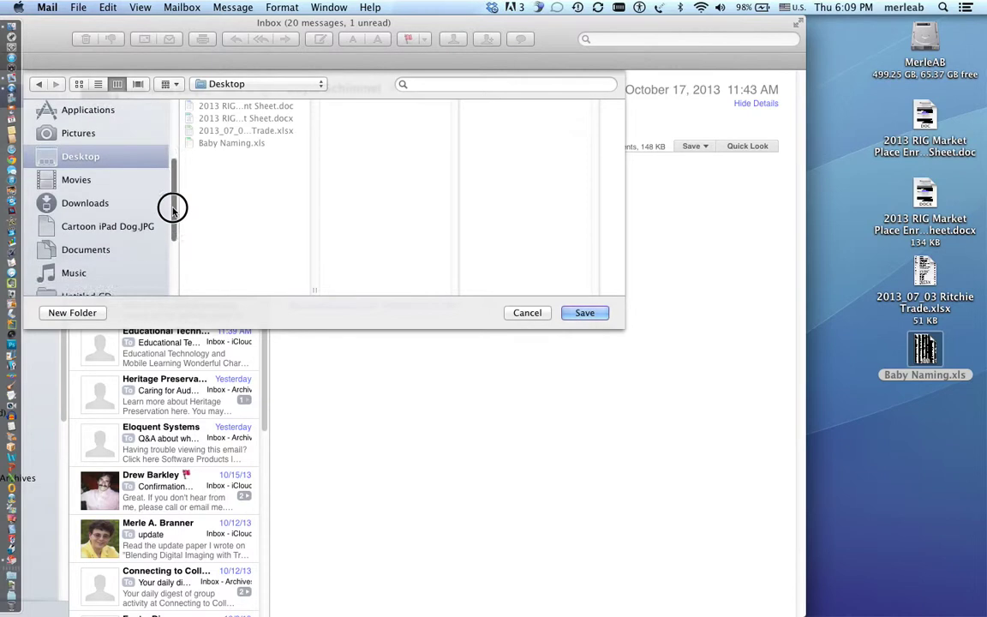
left_click(117, 248)
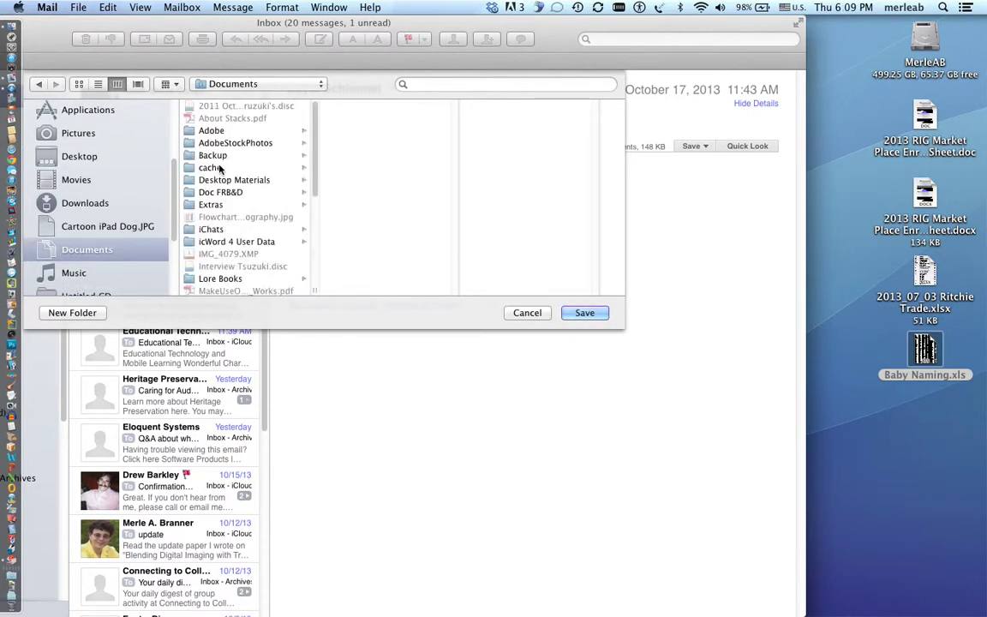
left_click(84, 314)
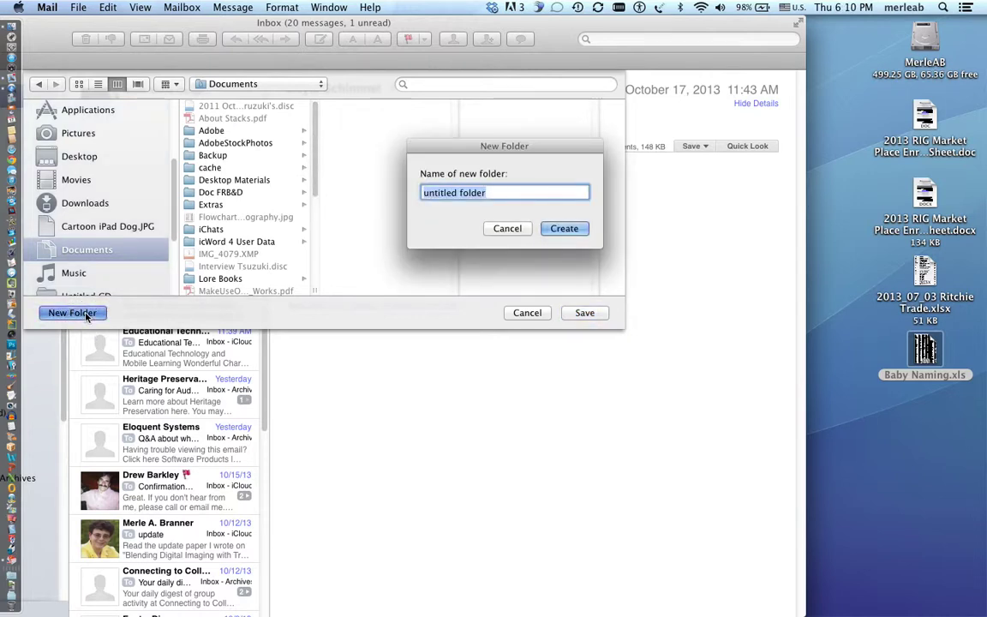
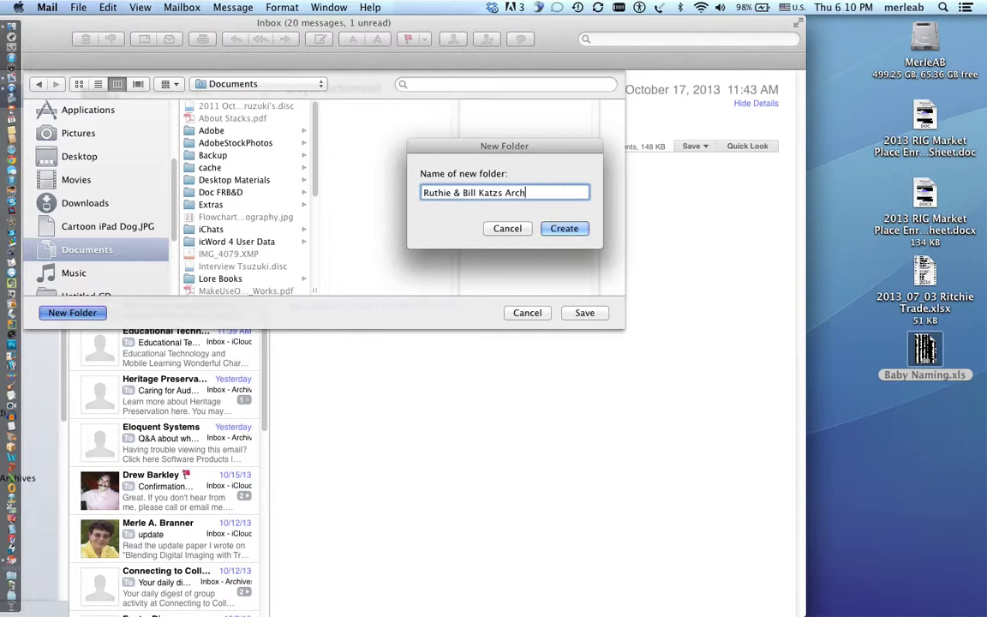
left_click(573, 233)
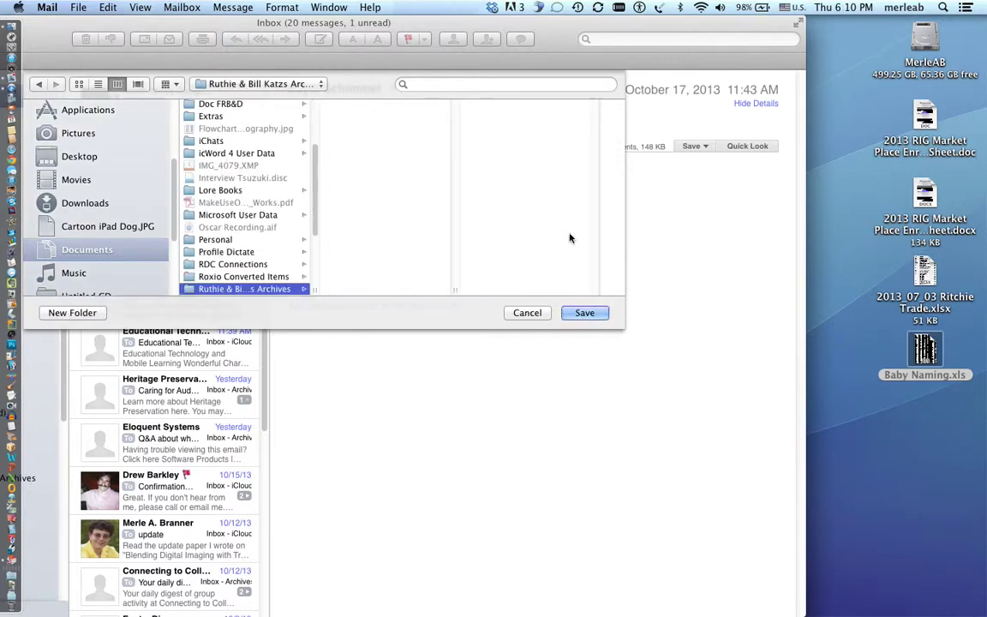
left_click(585, 313)
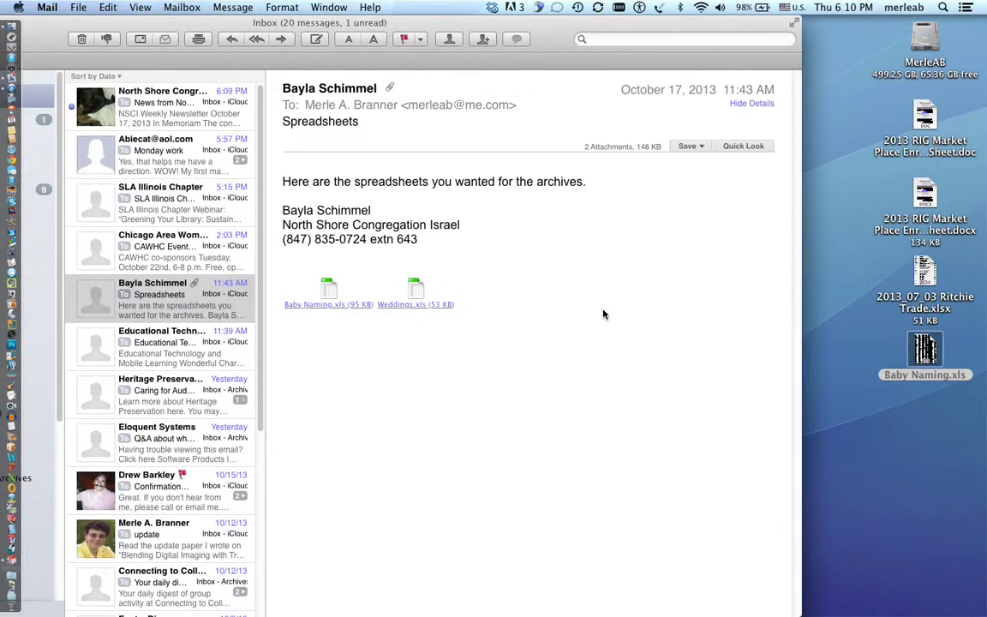
Drag a copy of Weddings.xls from the Spreadsheets message onto the desktop.
left_click(49, 29)
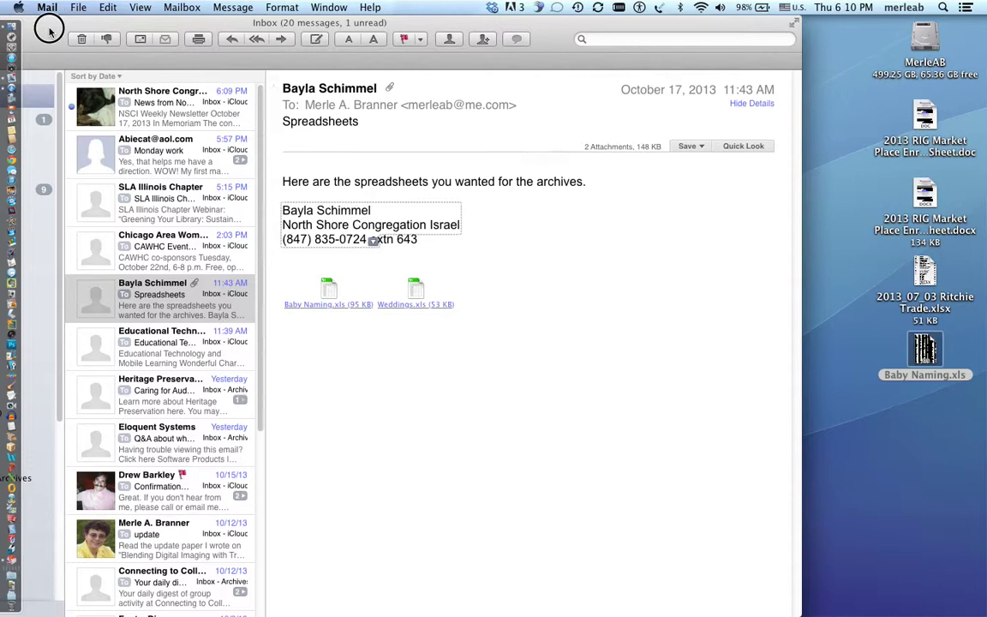
left_click_drag(49, 29, 71, 55)
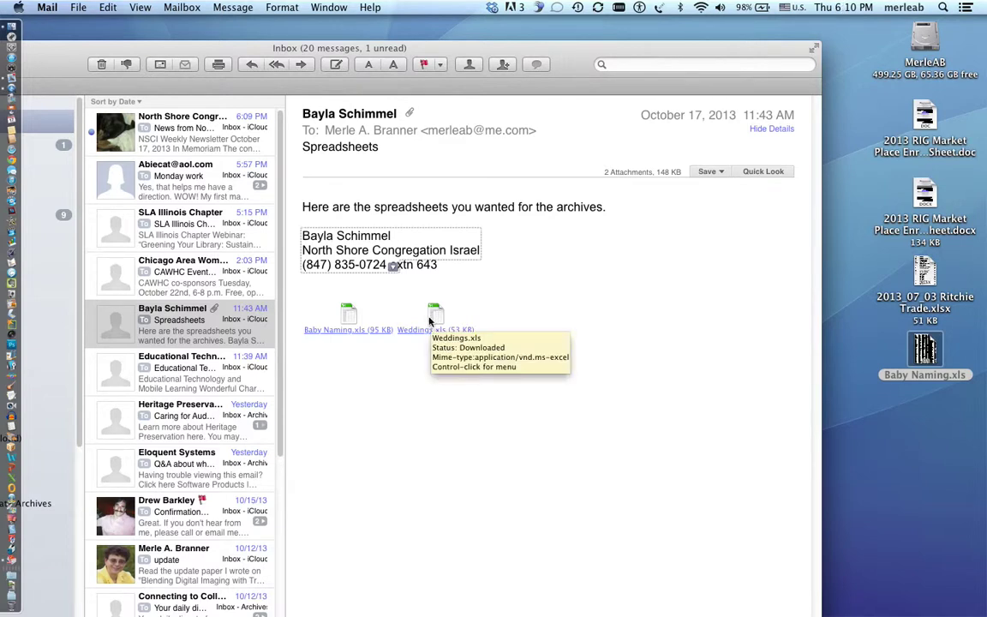
left_click_drag(432, 321, 931, 459)
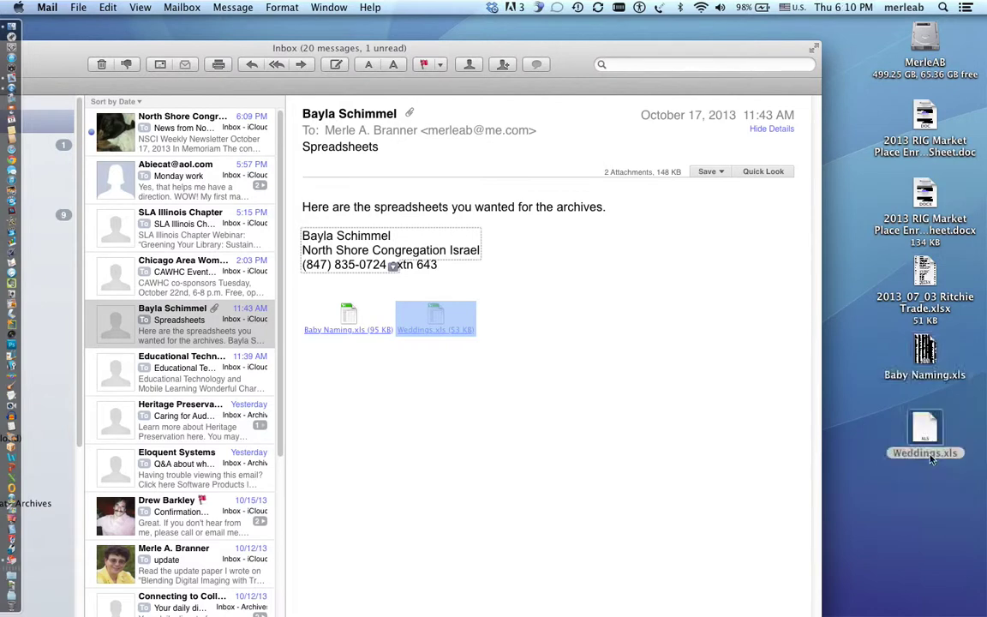
left_click_drag(612, 50, 624, 18)
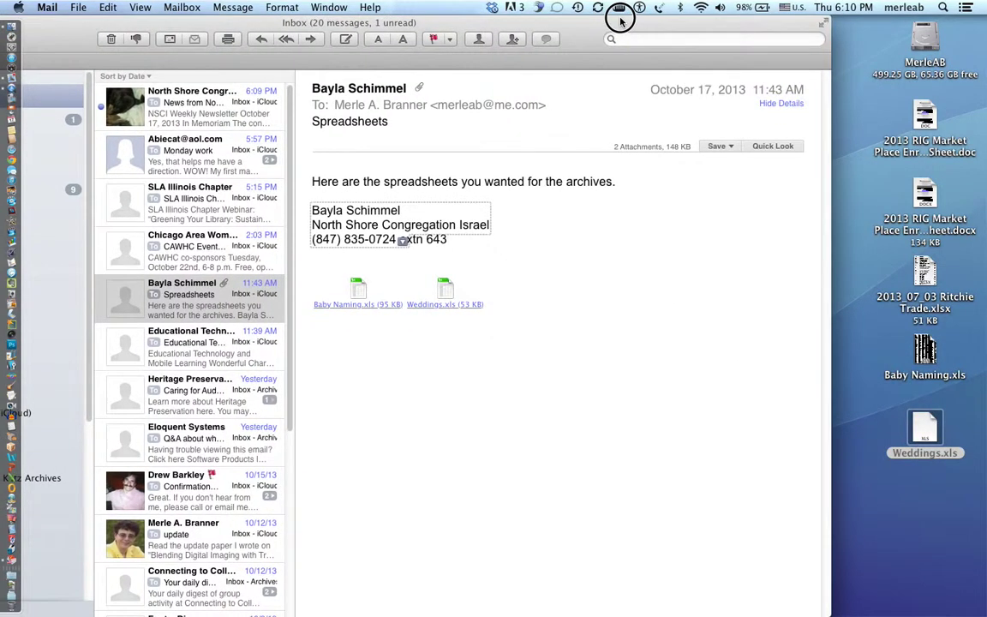
left_click(731, 147)
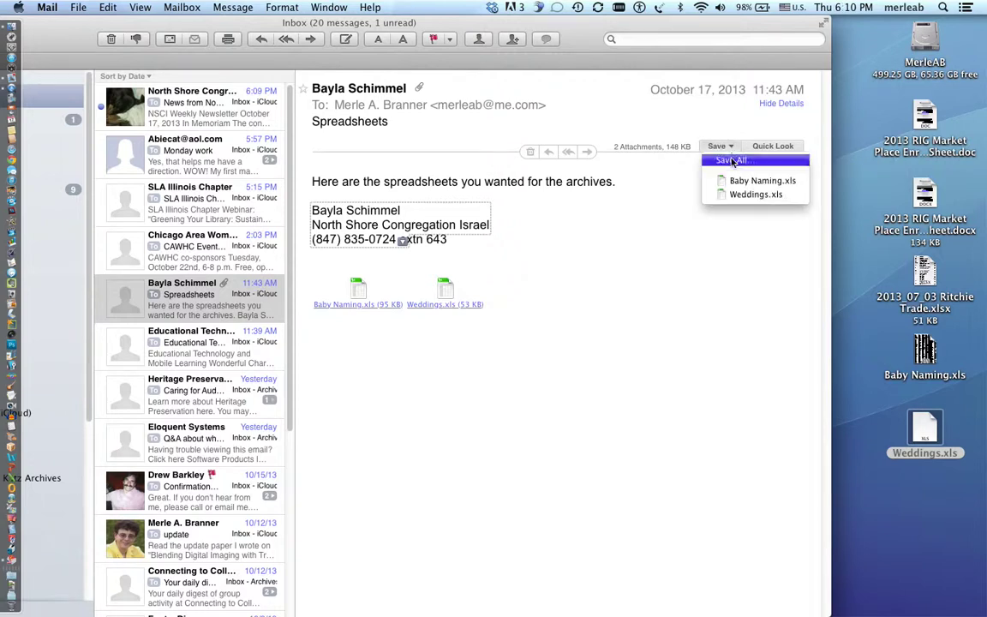
left_click(731, 163)
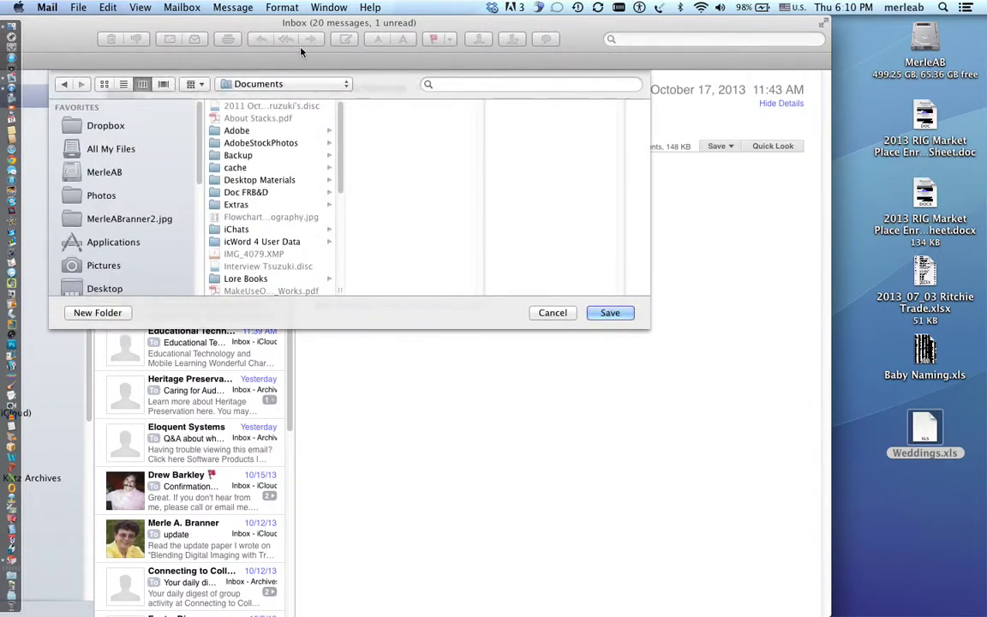
left_click_drag(286, 23, 396, 8)
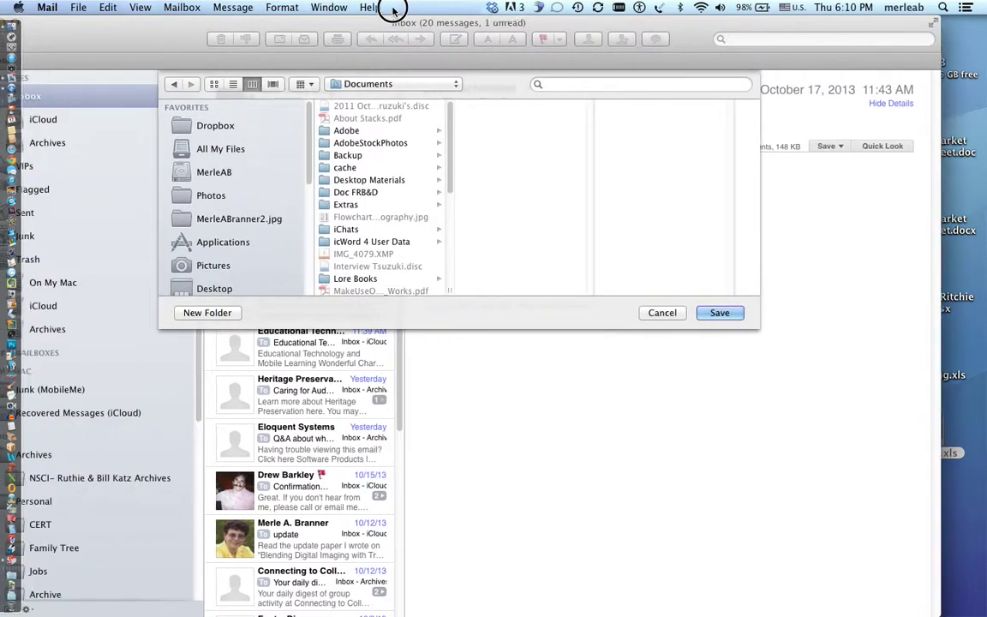
left_click(405, 86)
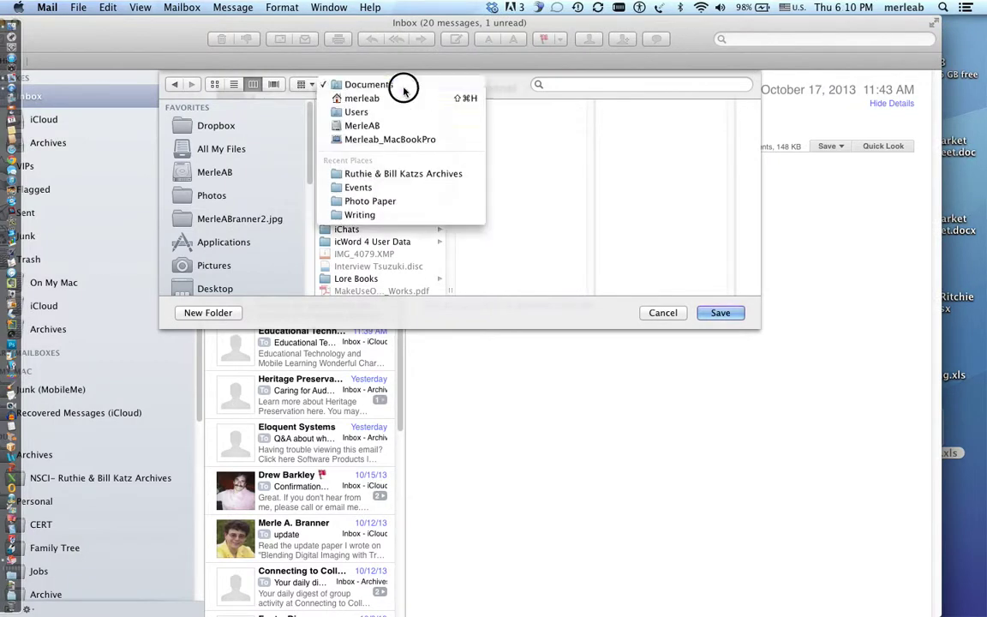
left_click(403, 85)
left_click_drag(452, 150, 449, 218)
left_click(351, 237)
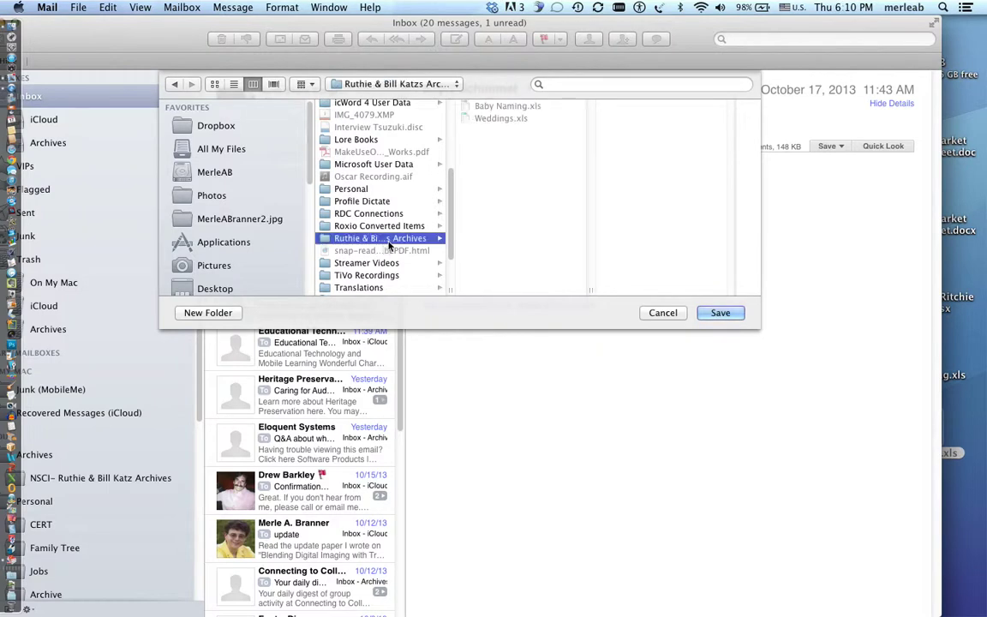
left_click(731, 317)
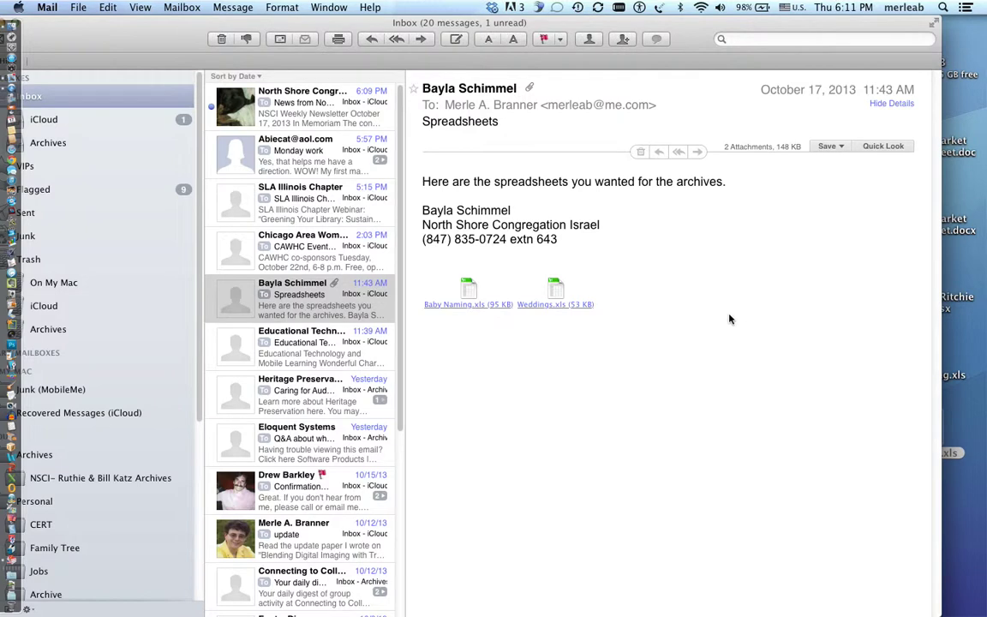
left_click_drag(120, 47, 347, 38)
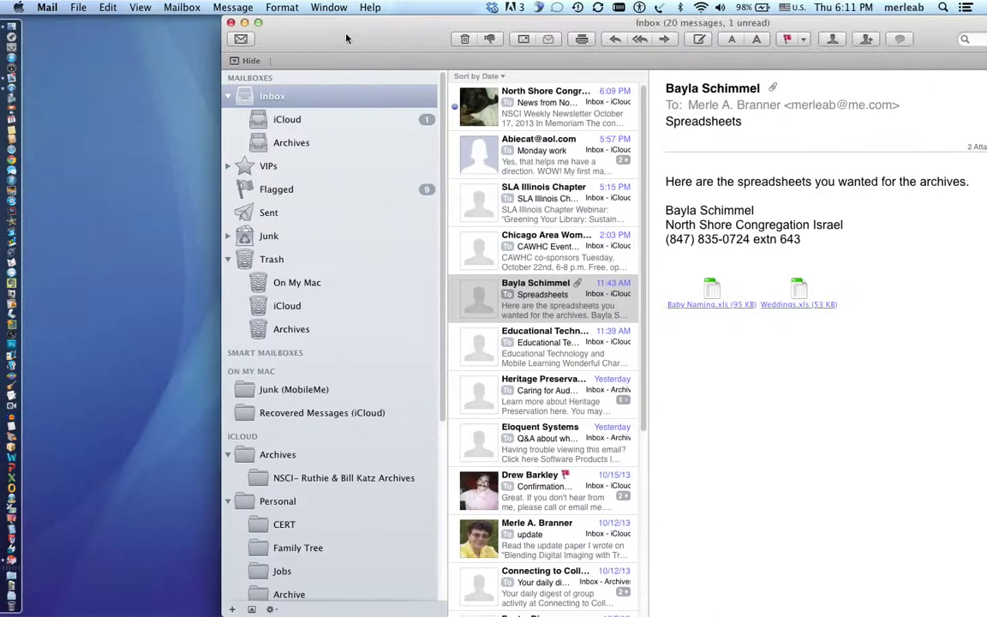
left_click(244, 22)
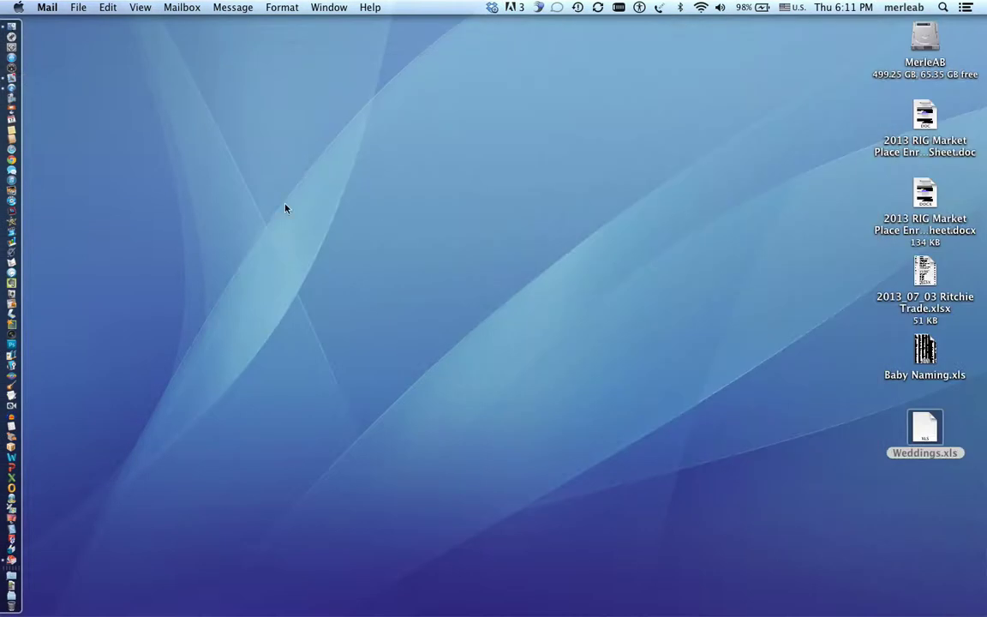
left_click(359, 293)
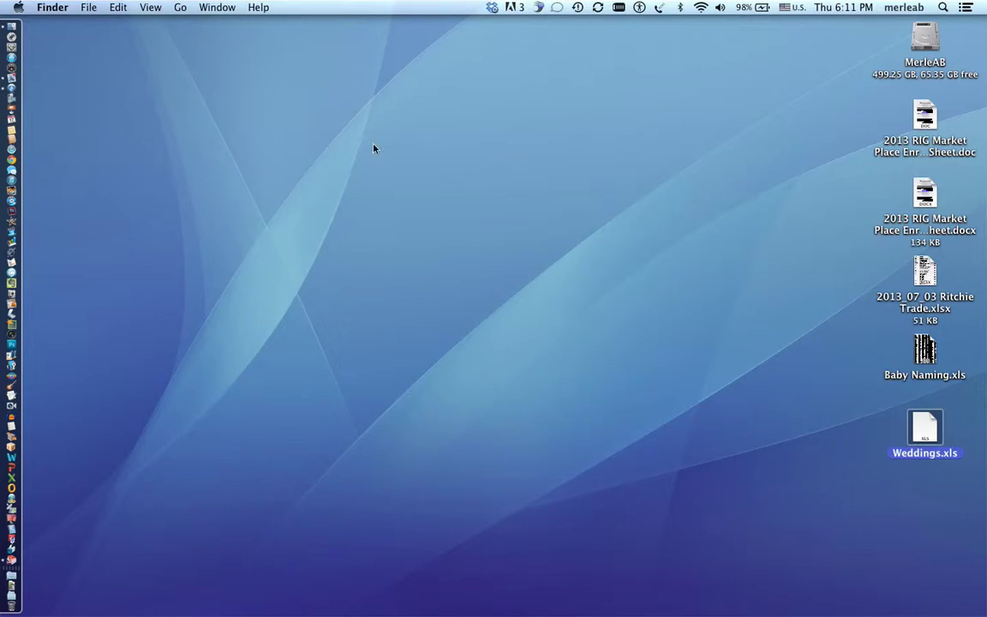
left_click(13, 29)
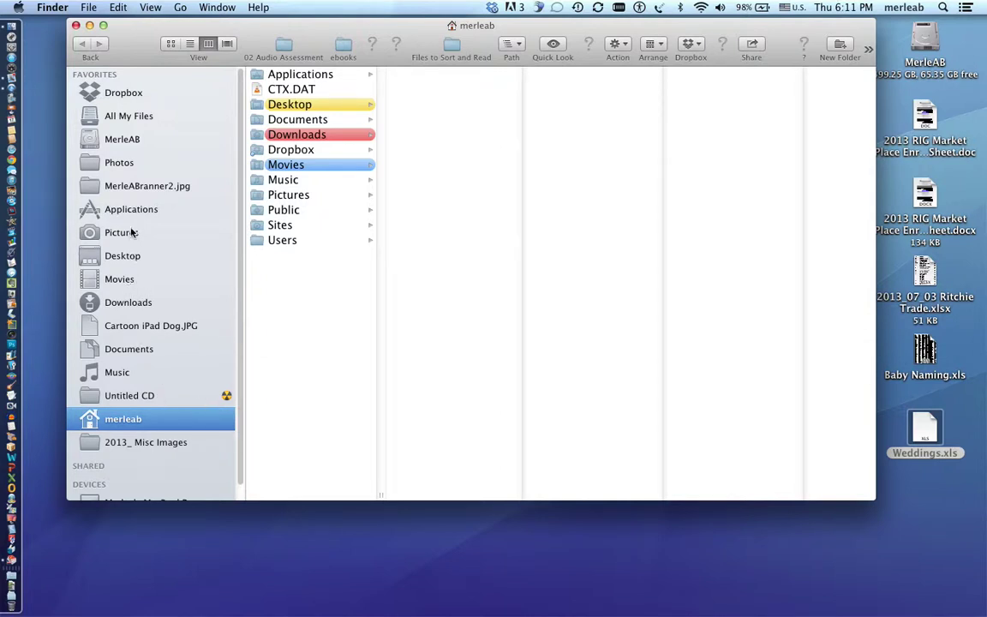
left_click(143, 349)
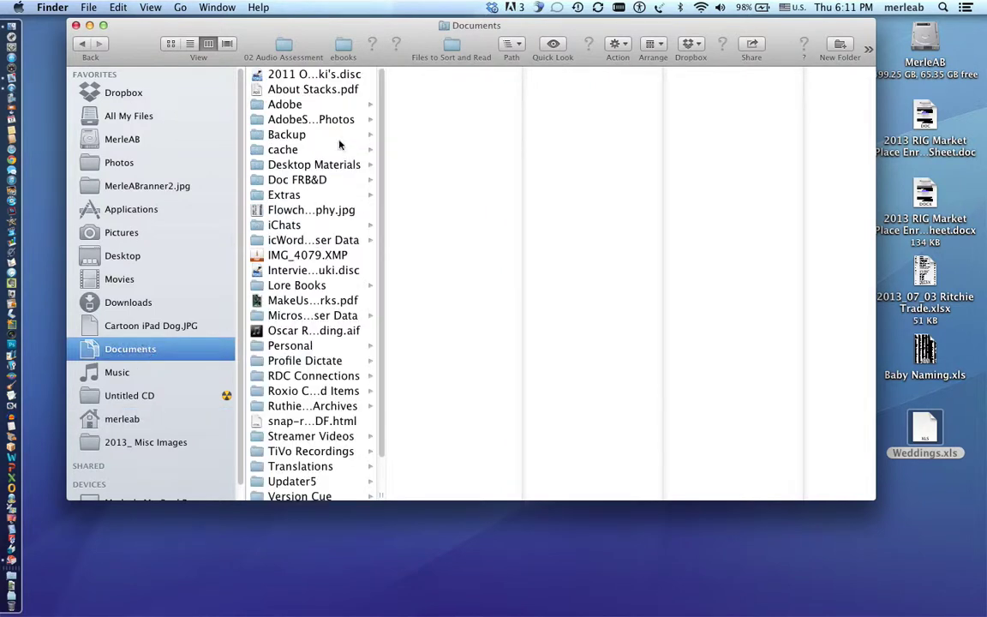
left_click_drag(382, 134, 382, 269)
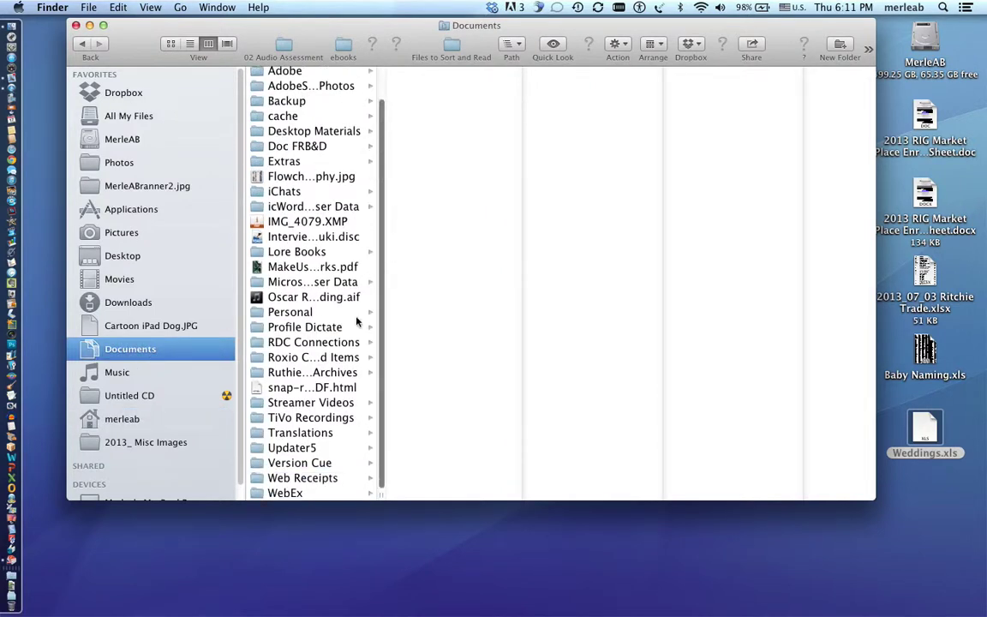
left_click(323, 376)
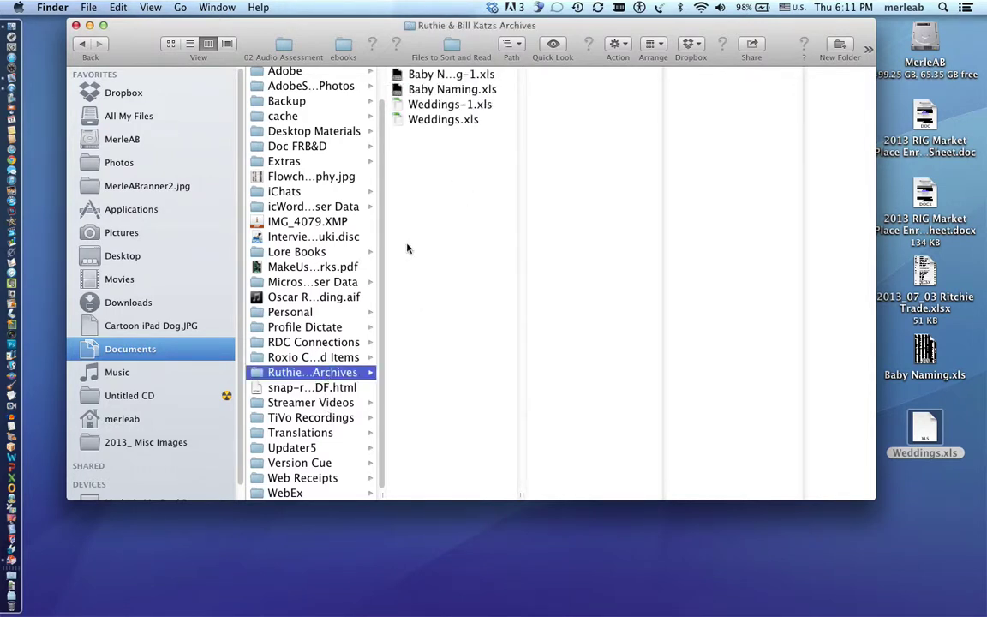
left_click(75, 26)
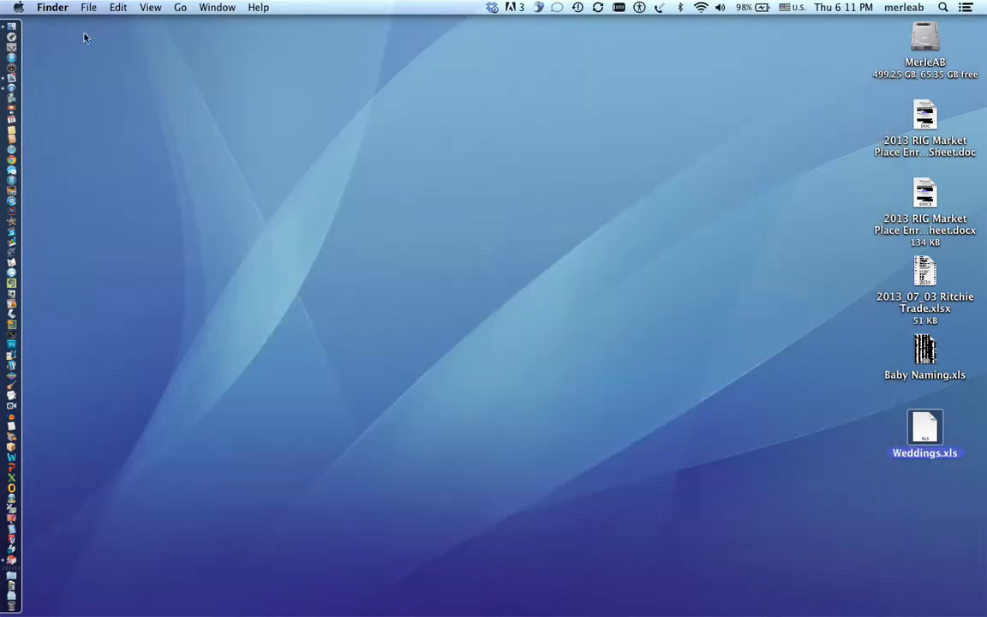
left_click(943, 7)
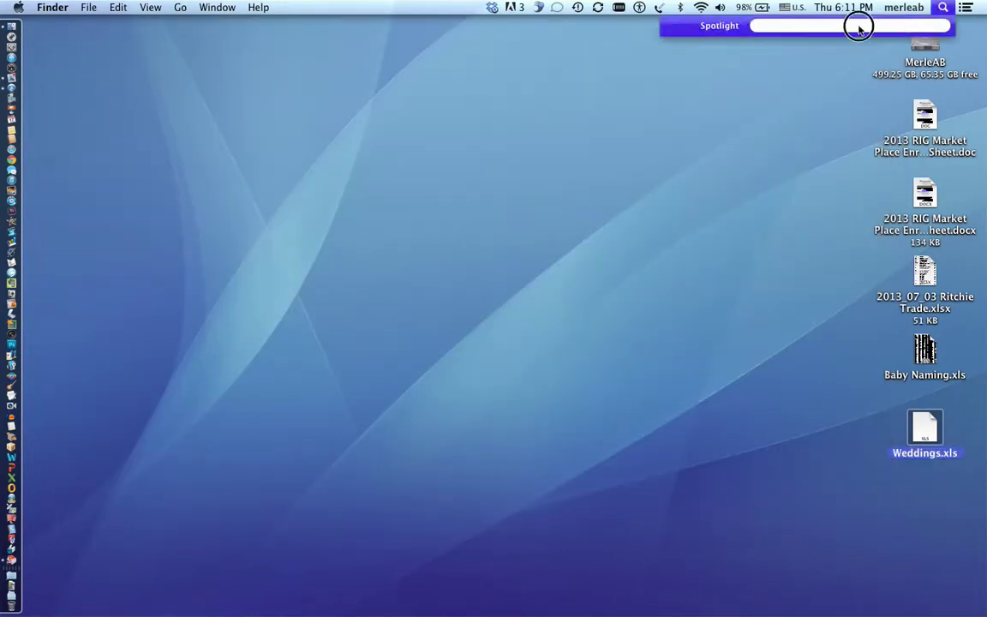
type("Weddings")
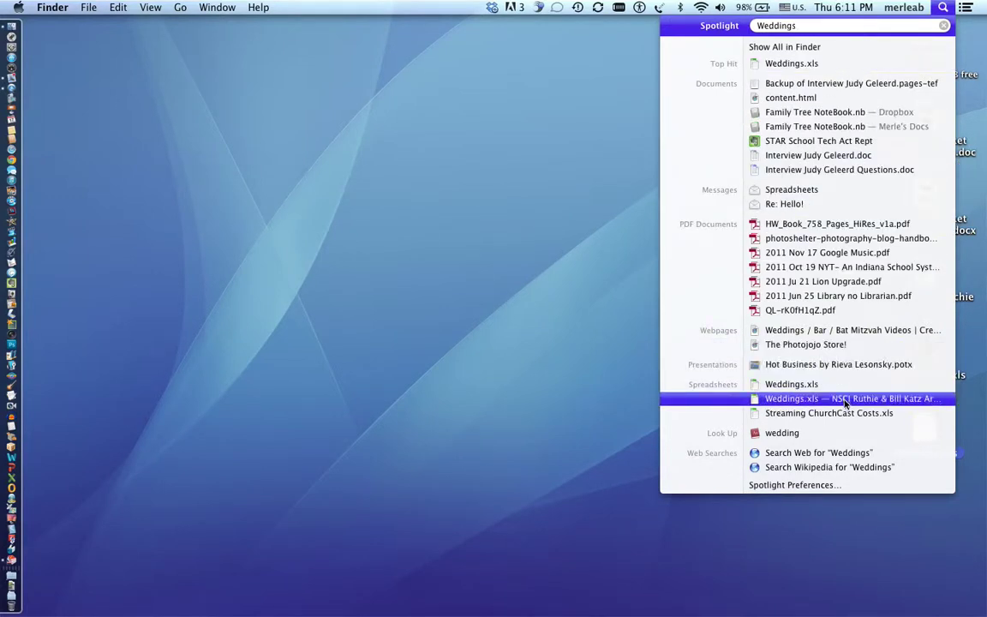
key("Up")
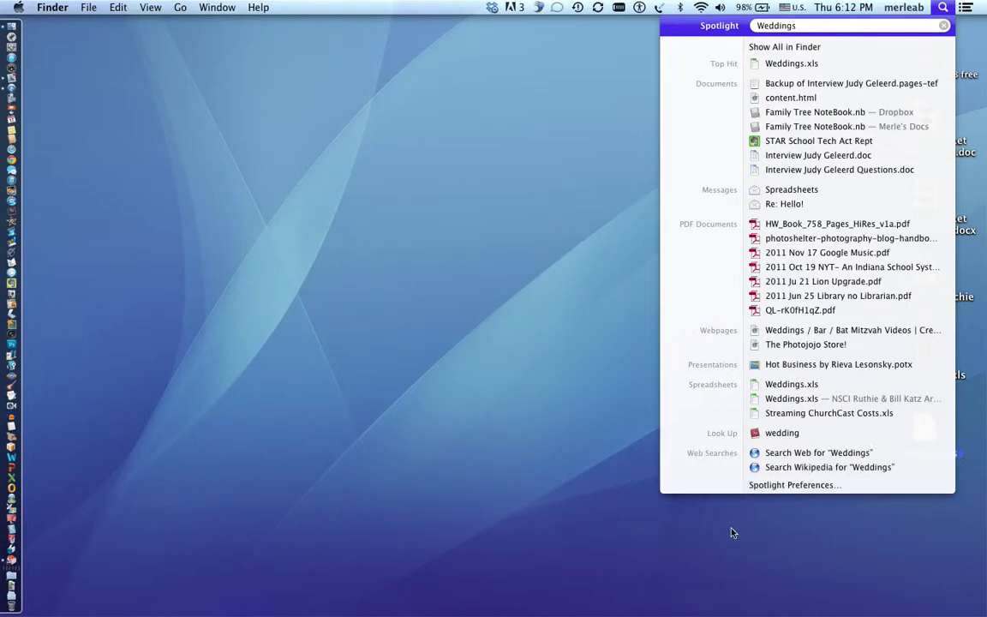
left_click(730, 532)
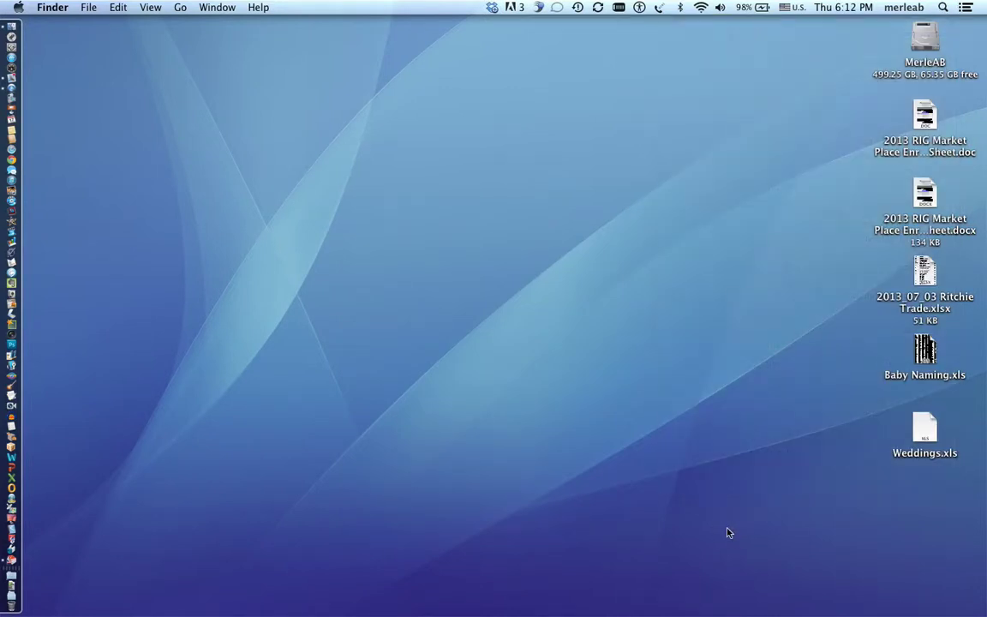
left_click(893, 547)
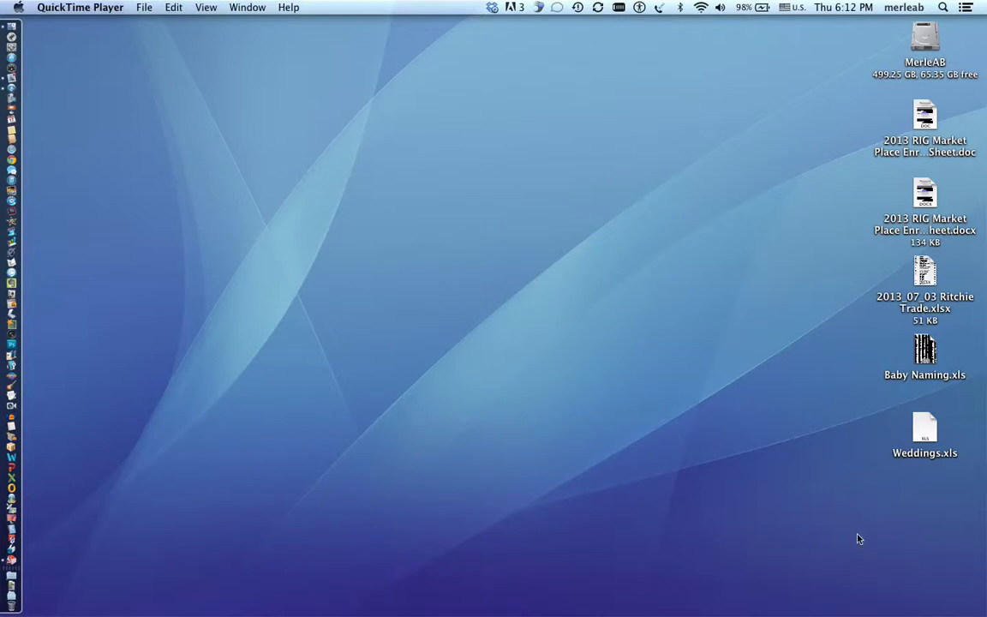